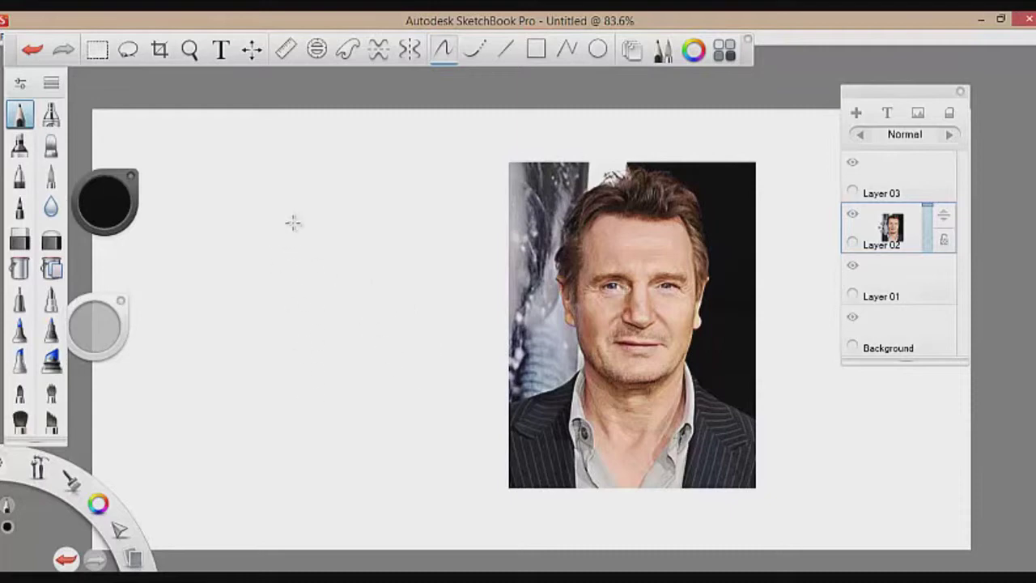
# Sketch three rough stacked boxes beside the reference photo to block in the forehead, mid-face and chin.
pyautogui.moveTo(264, 236)
pyautogui.mouseDown()
pyautogui.moveTo(409, 287)
pyautogui.moveTo(400, 224)
pyautogui.moveTo(316, 222)
pyautogui.moveTo(382, 218)
pyautogui.moveTo(403, 292)
pyautogui.mouseUp()
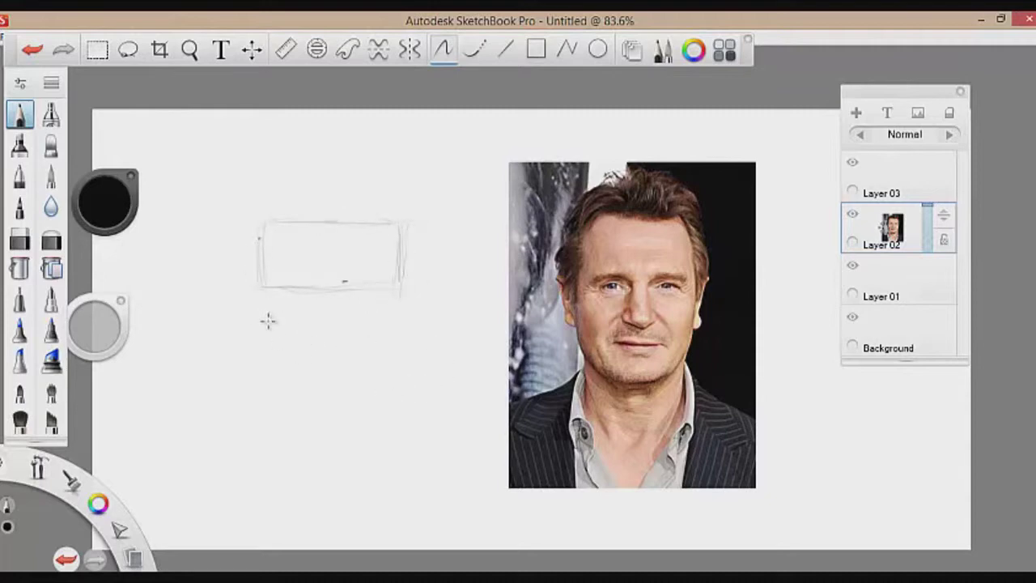
pyautogui.moveTo(269, 293)
pyautogui.mouseDown()
pyautogui.moveTo(273, 370)
pyautogui.moveTo(362, 384)
pyautogui.mouseUp()
pyautogui.moveTo(408, 301); pyautogui.dragTo(400, 370)
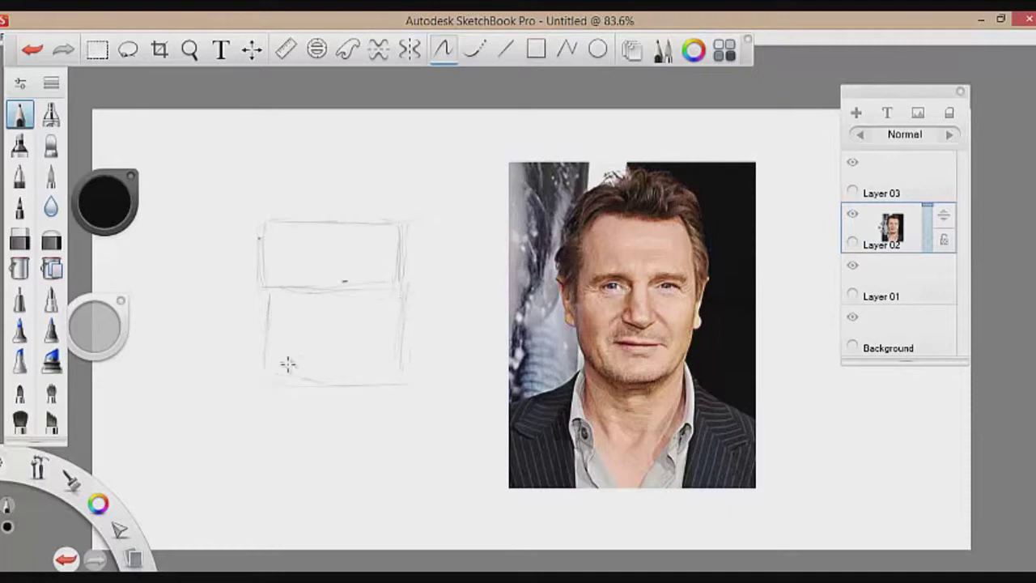
pyautogui.moveTo(275, 379)
pyautogui.mouseDown()
pyautogui.moveTo(313, 412)
pyautogui.moveTo(343, 412)
pyautogui.moveTo(377, 388)
pyautogui.moveTo(364, 402)
pyautogui.moveTo(366, 348)
pyautogui.moveTo(380, 330)
pyautogui.moveTo(478, 340)
pyautogui.mouseUp()
pyautogui.moveTo(514, 366); pyautogui.dragTo(477, 362)
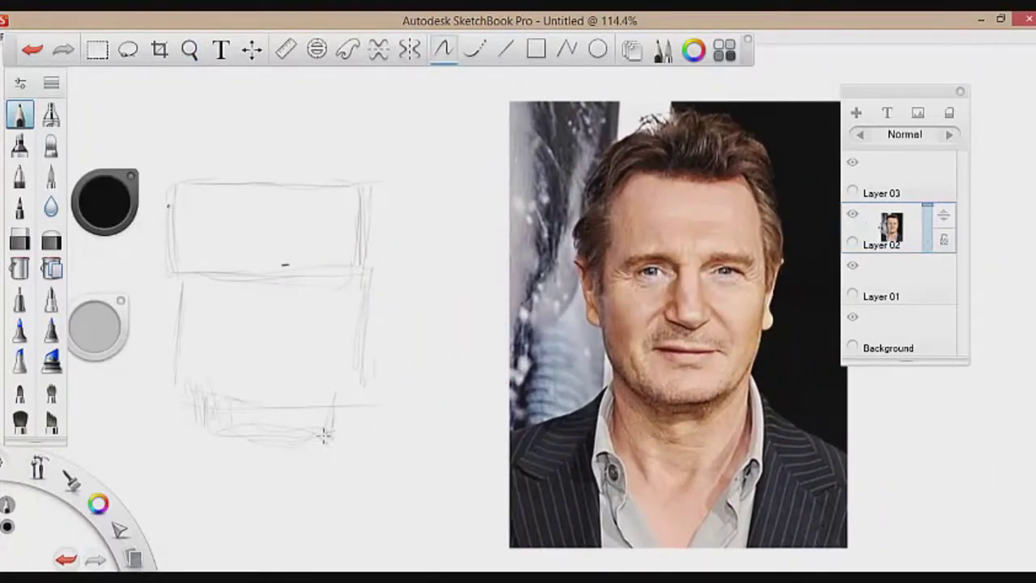
# Sketch both sides of the neck below the chin box, converging into a V-shaped neckline.
pyautogui.press('space')
pyautogui.moveTo(380, 520)
pyautogui.mouseDown()
pyautogui.moveTo(438, 418)
pyautogui.moveTo(461, 430)
pyautogui.mouseUp()
pyautogui.moveTo(307, 401); pyautogui.dragTo(322, 354)
pyautogui.press('space')
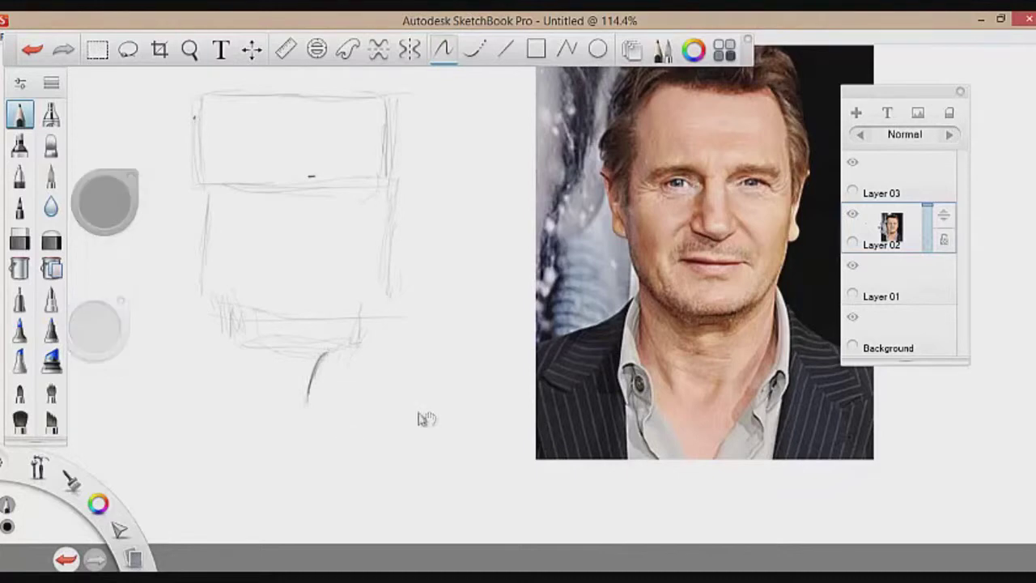
pyautogui.moveTo(469, 374); pyautogui.dragTo(509, 366)
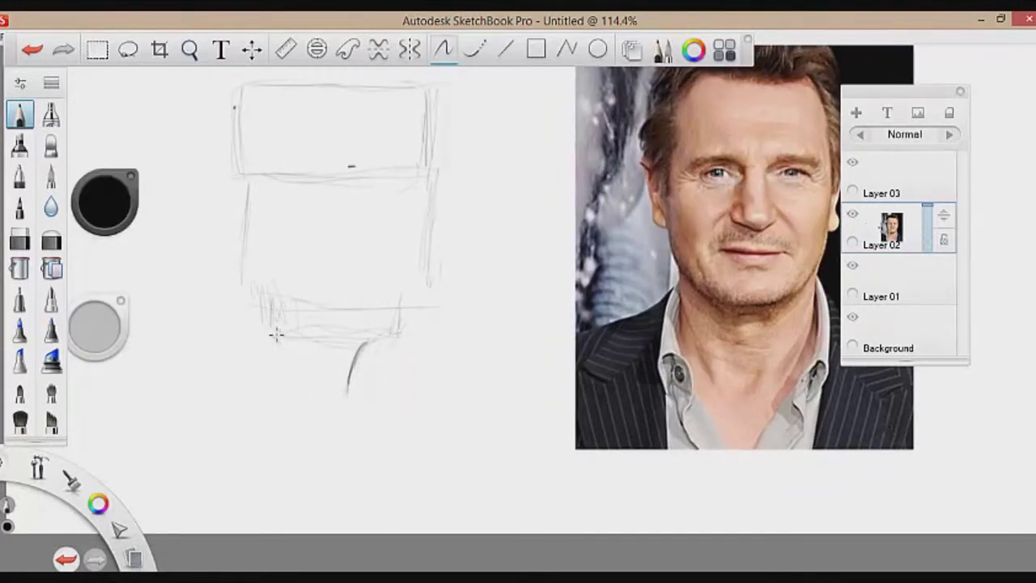
pyautogui.moveTo(277, 336)
pyautogui.mouseDown()
pyautogui.moveTo(272, 374)
pyautogui.moveTo(328, 459)
pyautogui.moveTo(320, 473)
pyautogui.moveTo(353, 397)
pyautogui.mouseUp()
pyautogui.moveTo(255, 370)
pyautogui.mouseDown()
pyautogui.moveTo(312, 453)
pyautogui.moveTo(323, 371)
pyautogui.mouseUp()
pyautogui.hotkey('ctrl', 'z')
pyautogui.press('space')
pyautogui.moveTo(485, 392); pyautogui.dragTo(418, 443)
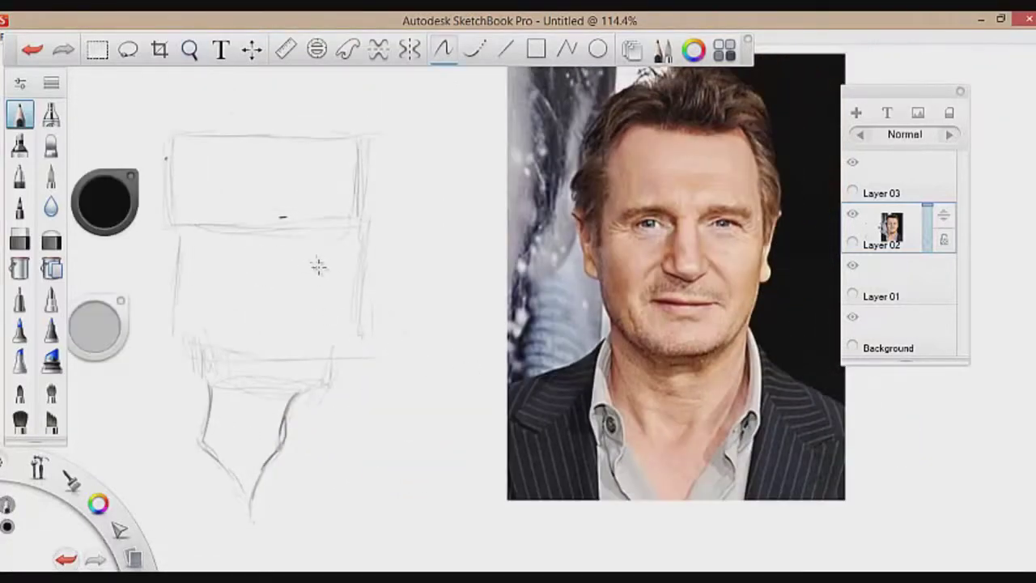
# Draw the nose with its bridge and nostrils, and add curved smile lines running down around the mouth area.
pyautogui.moveTo(302, 251)
pyautogui.mouseDown()
pyautogui.moveTo(312, 306)
pyautogui.moveTo(279, 316)
pyautogui.moveTo(266, 298)
pyautogui.moveTo(266, 308)
pyautogui.mouseUp()
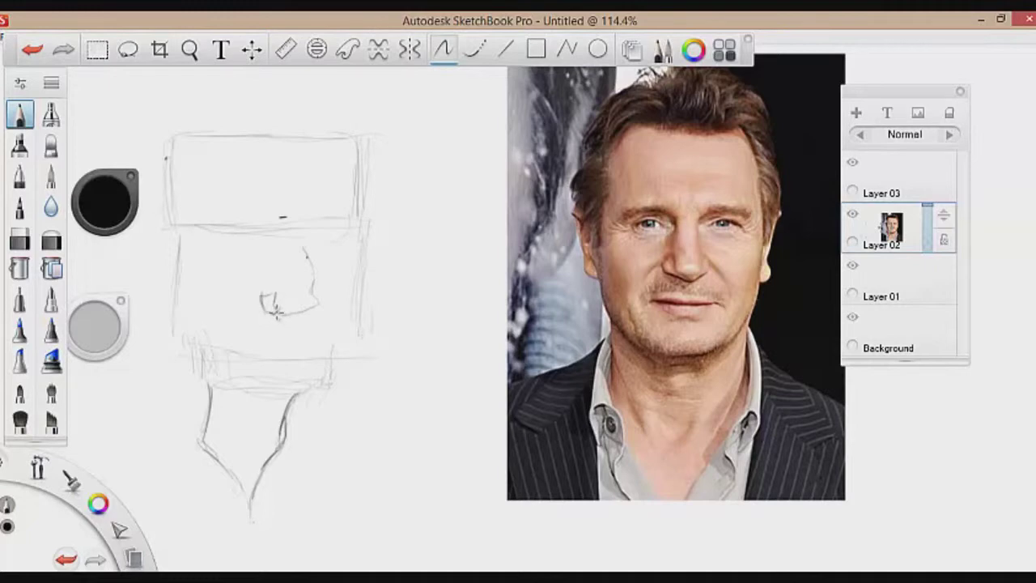
pyautogui.moveTo(276, 311)
pyautogui.mouseDown()
pyautogui.moveTo(270, 298)
pyautogui.moveTo(286, 312)
pyautogui.moveTo(317, 280)
pyautogui.moveTo(312, 264)
pyautogui.moveTo(326, 300)
pyautogui.mouseUp()
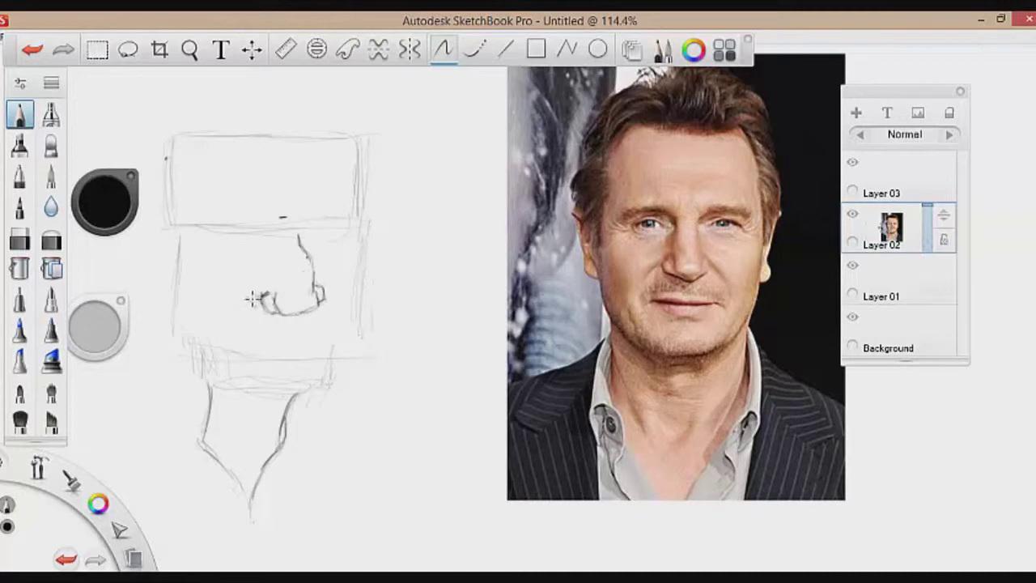
pyautogui.moveTo(263, 291); pyautogui.dragTo(231, 333)
pyautogui.moveTo(324, 305)
pyautogui.mouseDown()
pyautogui.moveTo(325, 346)
pyautogui.moveTo(256, 400)
pyautogui.mouseUp()
pyautogui.moveTo(301, 347); pyautogui.dragTo(311, 338)
pyautogui.click(361, 299)
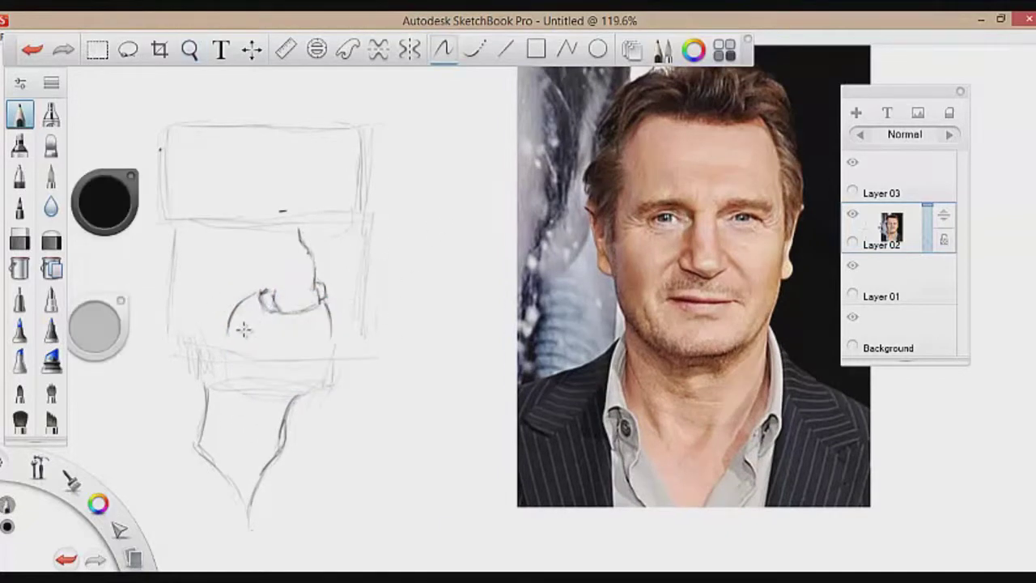
# Draw the upper and lower lips between the smile lines.
pyautogui.moveTo(258, 326)
pyautogui.mouseDown()
pyautogui.moveTo(318, 327)
pyautogui.moveTo(296, 332)
pyautogui.mouseUp()
pyautogui.moveTo(278, 350)
pyautogui.mouseDown()
pyautogui.moveTo(307, 340)
pyautogui.moveTo(283, 346)
pyautogui.moveTo(248, 330)
pyautogui.mouseUp()
pyautogui.rightClick(282, 390)
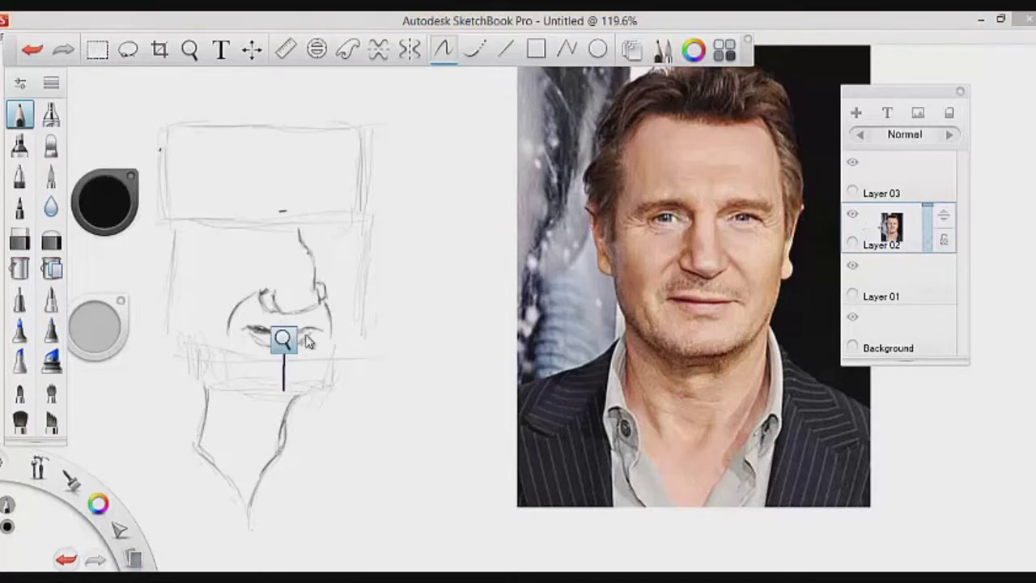
pyautogui.moveTo(402, 325); pyautogui.dragTo(396, 375)
pyautogui.click(396, 343)
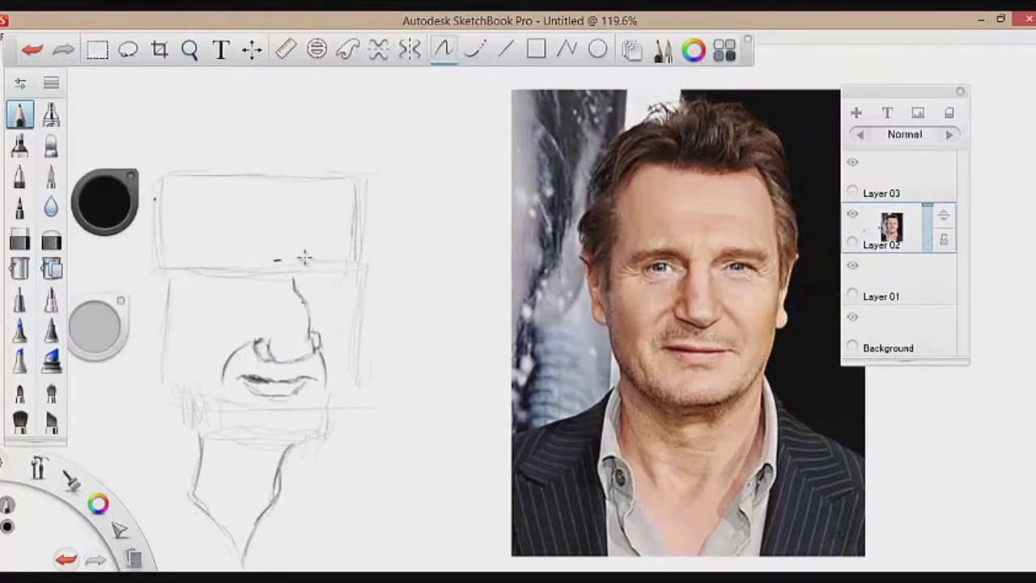
# Draw both eyebrows along the forehead line and the eyes with pupils and lower-lid creases beneath them.
pyautogui.moveTo(304, 266)
pyautogui.mouseDown()
pyautogui.moveTo(347, 272)
pyautogui.moveTo(316, 270)
pyautogui.mouseUp()
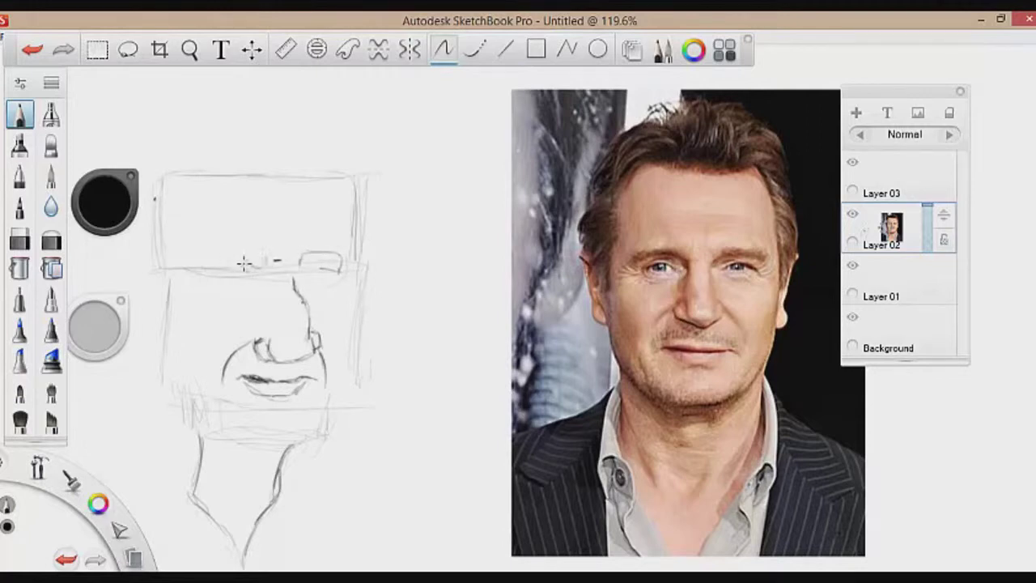
pyautogui.moveTo(217, 267)
pyautogui.mouseDown()
pyautogui.moveTo(221, 254)
pyautogui.moveTo(267, 257)
pyautogui.moveTo(226, 251)
pyautogui.moveTo(229, 266)
pyautogui.mouseUp()
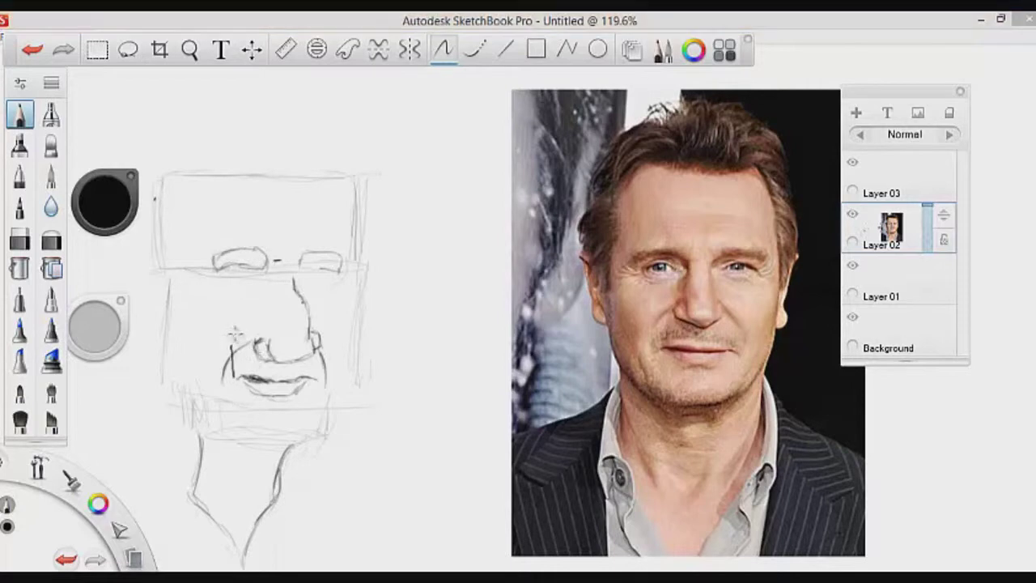
pyautogui.press('space')
pyautogui.moveTo(288, 350); pyautogui.dragTo(322, 343)
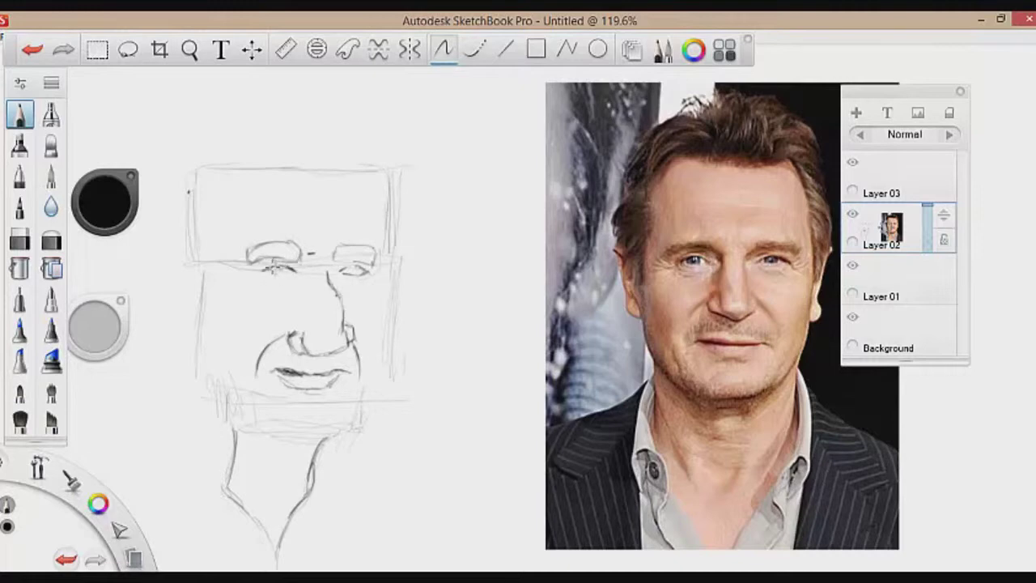
pyautogui.moveTo(267, 275); pyautogui.dragTo(285, 279)
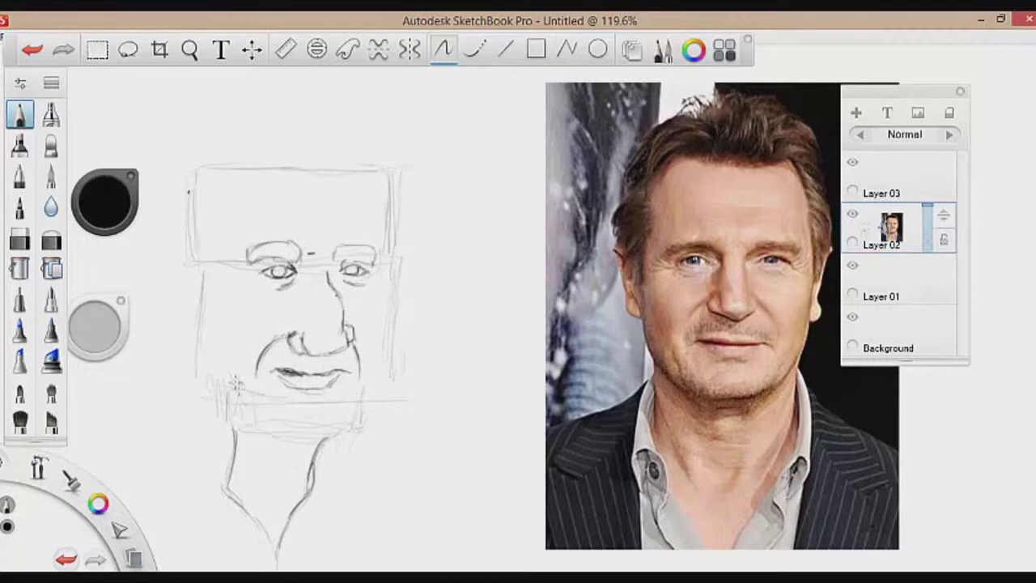
# Draw a darker outline around the chin, the jaw corners and the lower cheeks.
pyautogui.moveTo(222, 372)
pyautogui.mouseDown()
pyautogui.moveTo(228, 410)
pyautogui.moveTo(263, 426)
pyautogui.moveTo(244, 428)
pyautogui.moveTo(328, 444)
pyautogui.mouseUp()
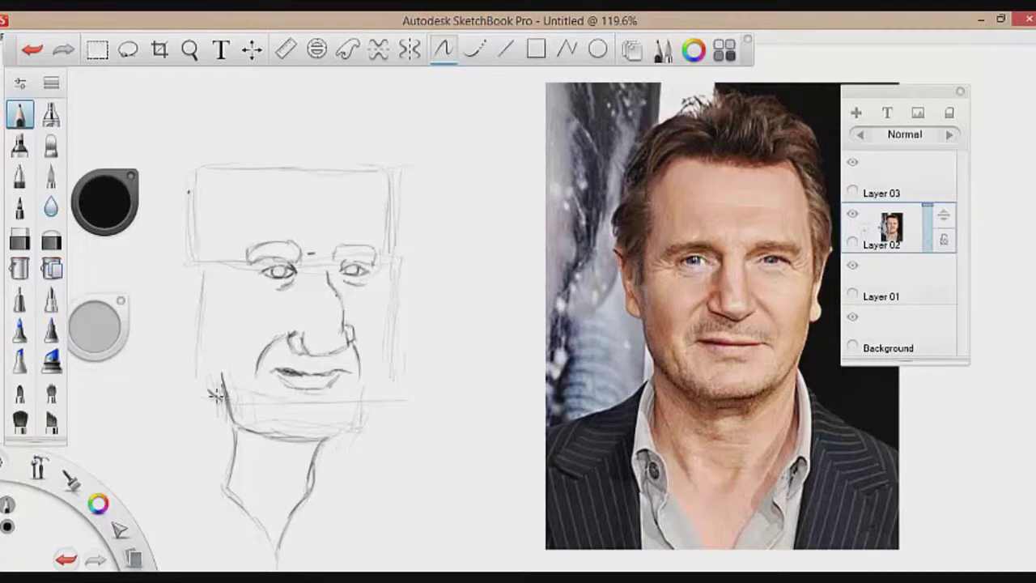
pyautogui.moveTo(203, 340)
pyautogui.mouseDown()
pyautogui.moveTo(209, 392)
pyautogui.moveTo(235, 415)
pyautogui.mouseUp()
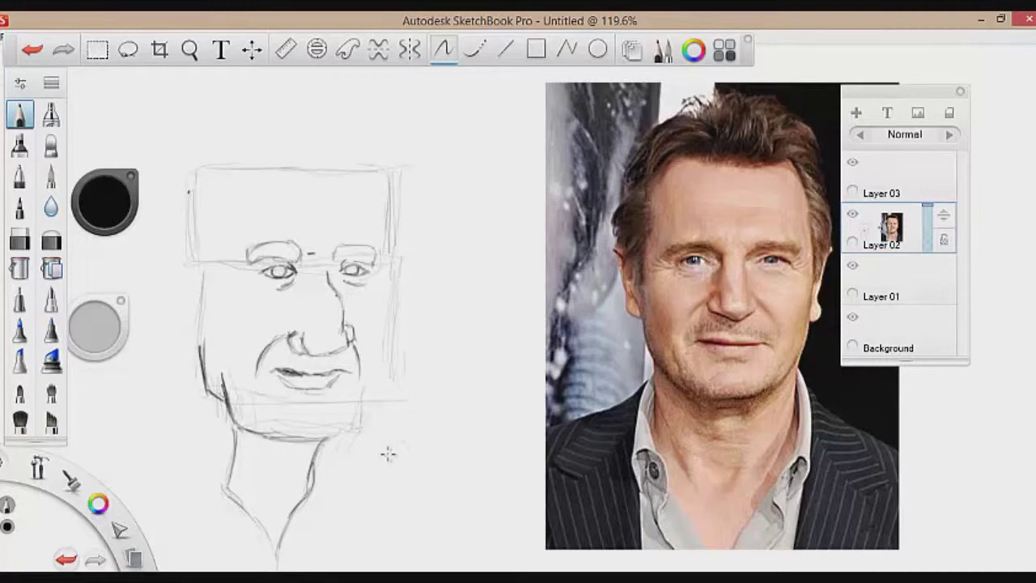
pyautogui.moveTo(344, 432)
pyautogui.mouseDown()
pyautogui.moveTo(358, 402)
pyautogui.moveTo(349, 442)
pyautogui.mouseUp()
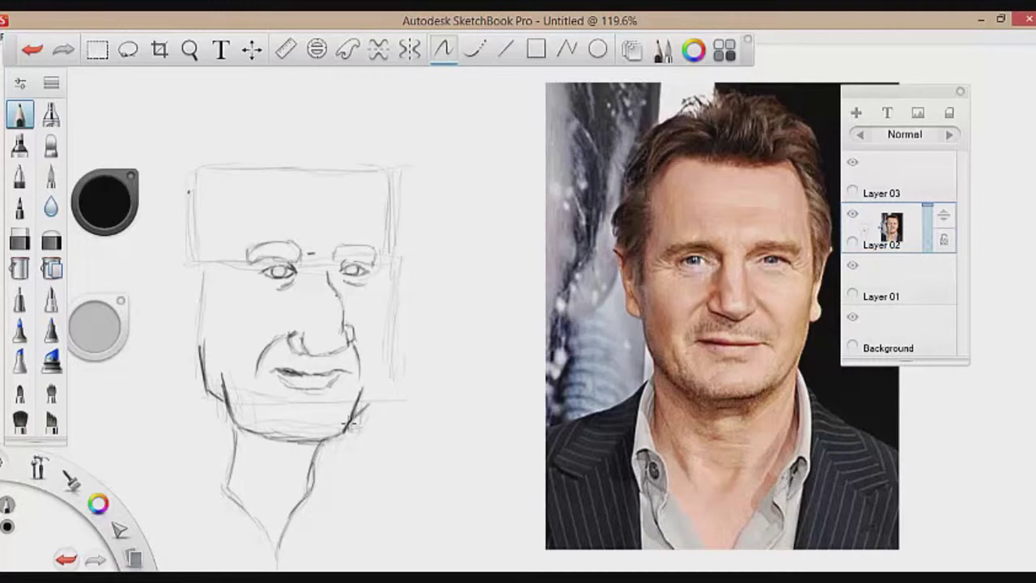
pyautogui.moveTo(366, 407)
pyautogui.mouseDown()
pyautogui.moveTo(386, 374)
pyautogui.moveTo(378, 382)
pyautogui.moveTo(381, 348)
pyautogui.mouseUp()
pyautogui.moveTo(206, 338)
pyautogui.mouseDown()
pyautogui.moveTo(202, 366)
pyautogui.moveTo(237, 428)
pyautogui.mouseUp()
# Sketch a light hairline inside the forehead box and outline the temple and cheek on the side nearest the photo.
pyautogui.press('space')
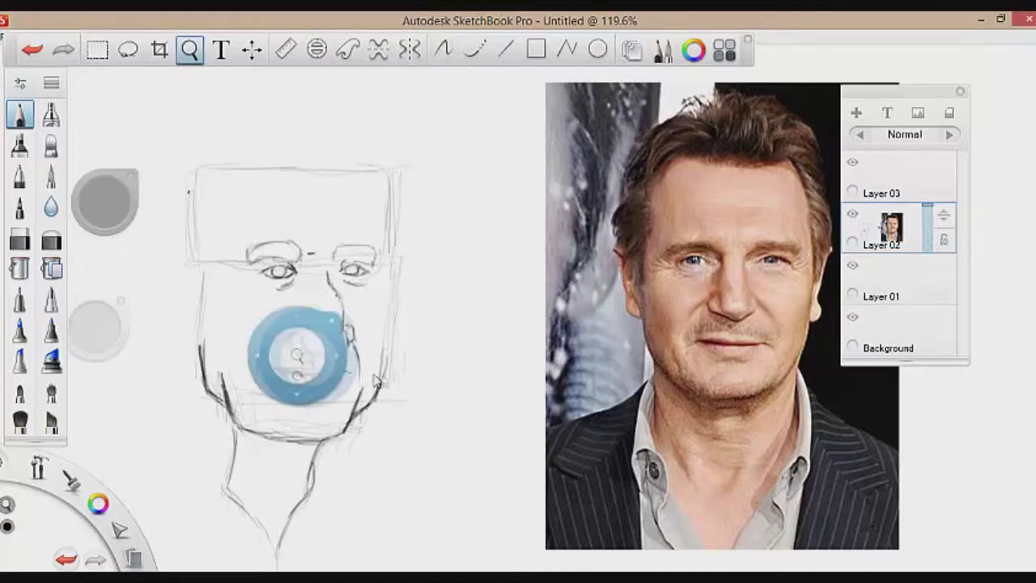
pyautogui.moveTo(402, 333); pyautogui.dragTo(381, 354)
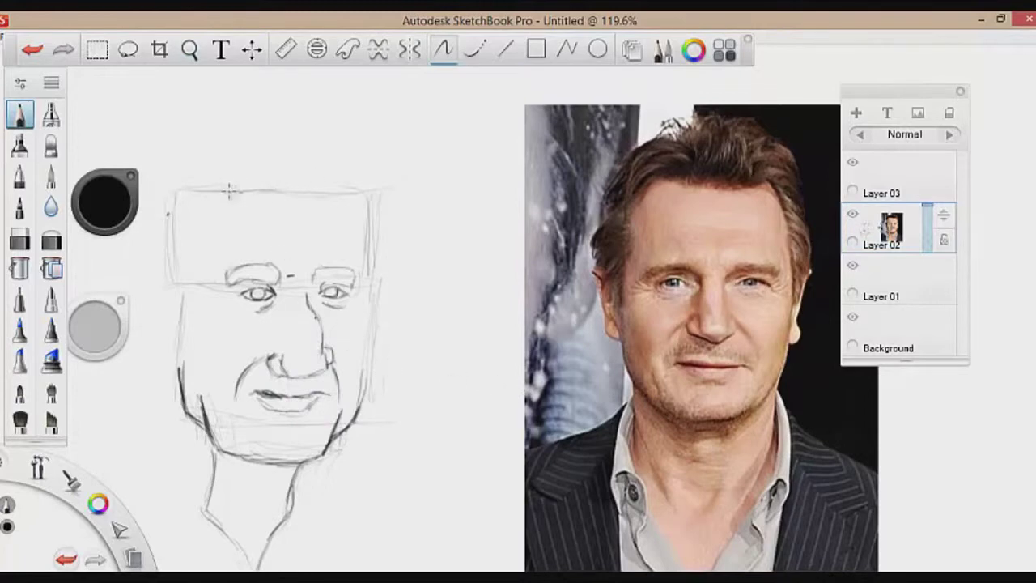
pyautogui.moveTo(273, 206); pyautogui.dragTo(348, 208)
pyautogui.moveTo(258, 200); pyautogui.dragTo(219, 219)
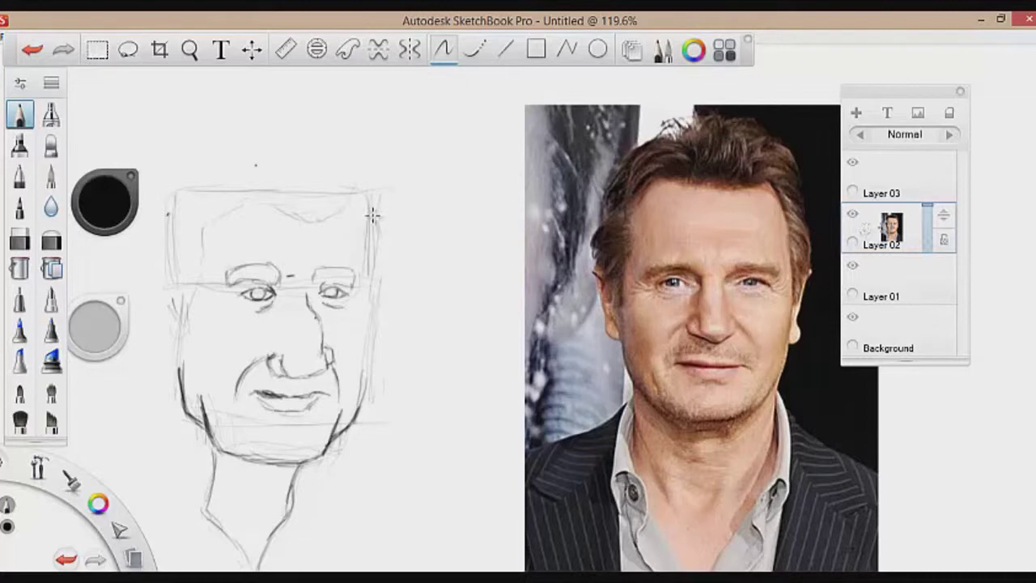
pyautogui.moveTo(374, 215); pyautogui.dragTo(390, 257)
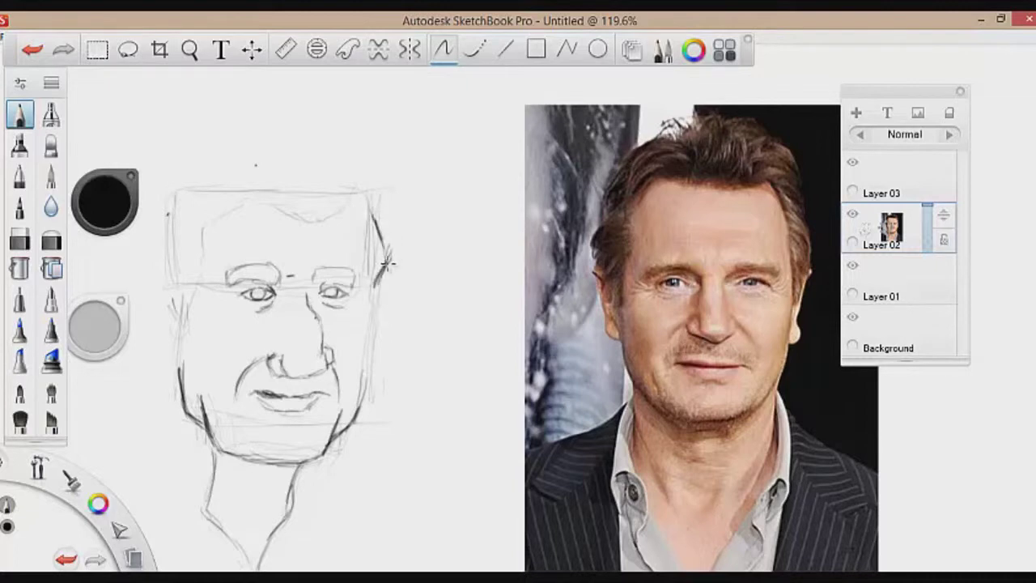
pyautogui.moveTo(374, 213); pyautogui.dragTo(387, 253)
pyautogui.moveTo(374, 288)
pyautogui.mouseDown()
pyautogui.moveTo(371, 345)
pyautogui.moveTo(366, 300)
pyautogui.moveTo(370, 394)
pyautogui.moveTo(350, 432)
pyautogui.mouseUp()
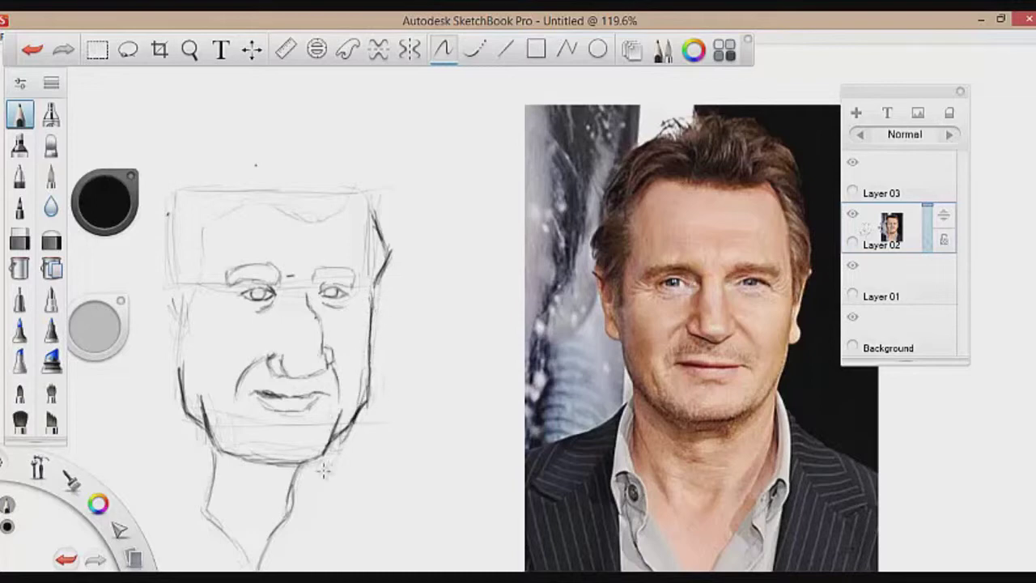
# Draw an ear on each side of the head, from eye level down to the jaw.
pyautogui.press('space')
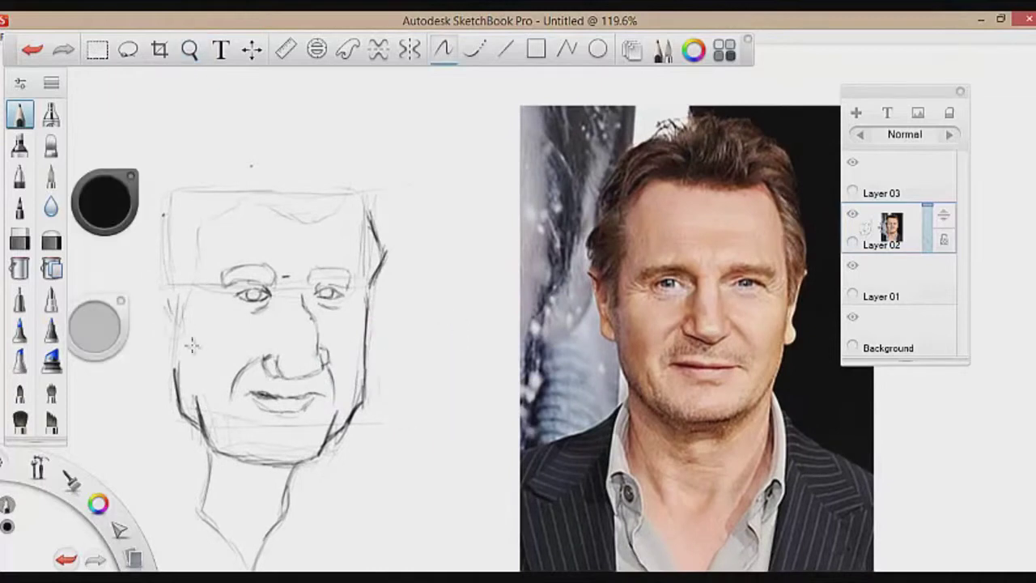
pyautogui.press('space')
pyautogui.moveTo(320, 409)
pyautogui.mouseDown()
pyautogui.moveTo(394, 401)
pyautogui.moveTo(373, 410)
pyautogui.mouseUp()
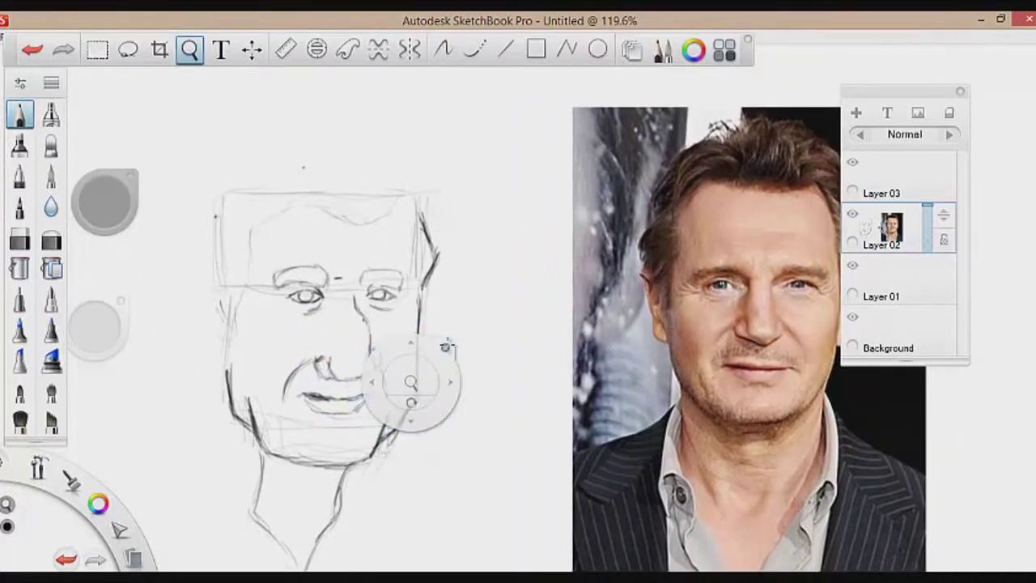
pyautogui.moveTo(214, 297)
pyautogui.mouseDown()
pyautogui.moveTo(203, 294)
pyautogui.moveTo(223, 390)
pyautogui.moveTo(204, 364)
pyautogui.moveTo(206, 281)
pyautogui.mouseUp()
pyautogui.press('space')
pyautogui.moveTo(654, 420); pyautogui.dragTo(553, 409)
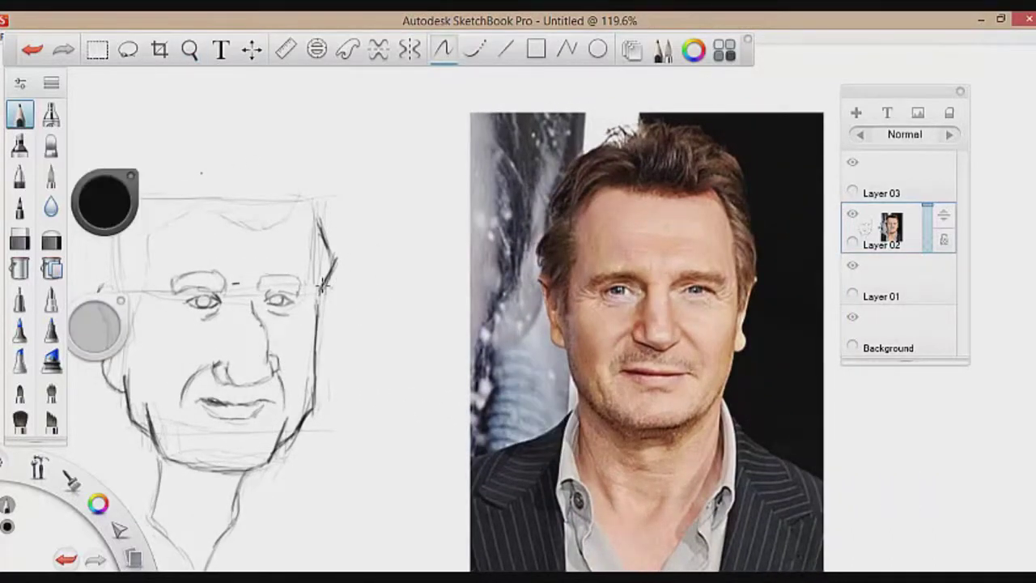
pyautogui.moveTo(332, 293); pyautogui.dragTo(328, 376)
pyautogui.moveTo(325, 391); pyautogui.dragTo(336, 284)
# Draw the curved hairline across the forehead and the hair down both sides of the head to the ears.
pyautogui.press('space')
pyautogui.moveTo(337, 354); pyautogui.dragTo(399, 391)
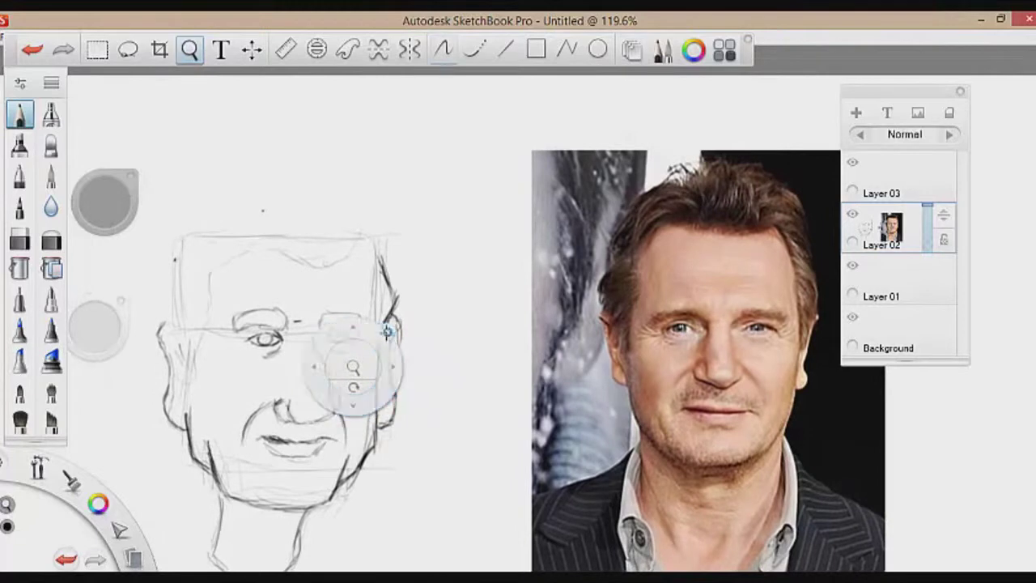
pyautogui.moveTo(171, 320)
pyautogui.mouseDown()
pyautogui.moveTo(170, 293)
pyautogui.moveTo(185, 372)
pyautogui.moveTo(209, 281)
pyautogui.moveTo(209, 304)
pyautogui.moveTo(221, 265)
pyautogui.moveTo(207, 284)
pyautogui.moveTo(256, 244)
pyautogui.mouseUp()
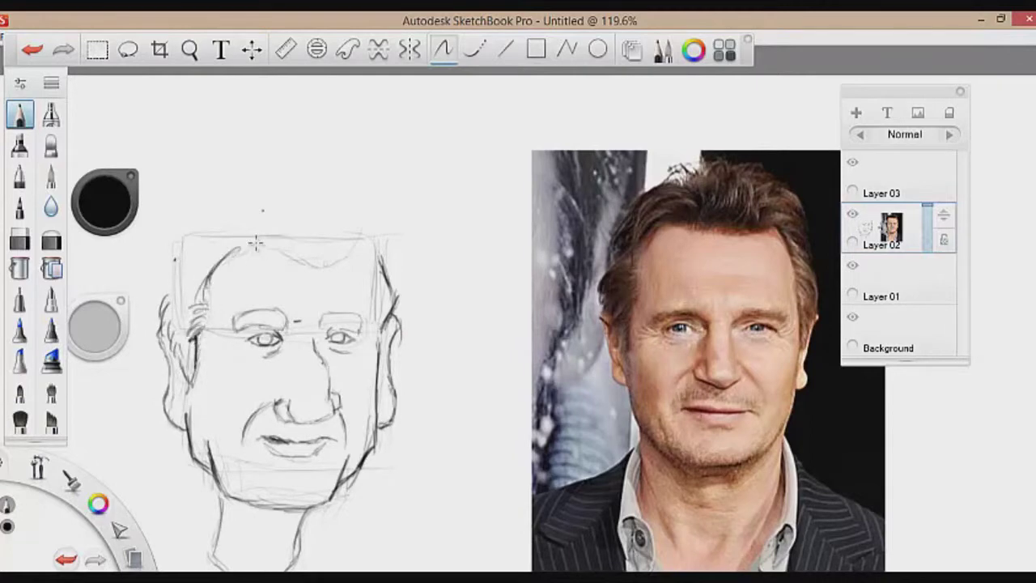
pyautogui.moveTo(182, 227)
pyautogui.mouseDown()
pyautogui.moveTo(165, 269)
pyautogui.moveTo(170, 230)
pyautogui.moveTo(164, 300)
pyautogui.mouseUp()
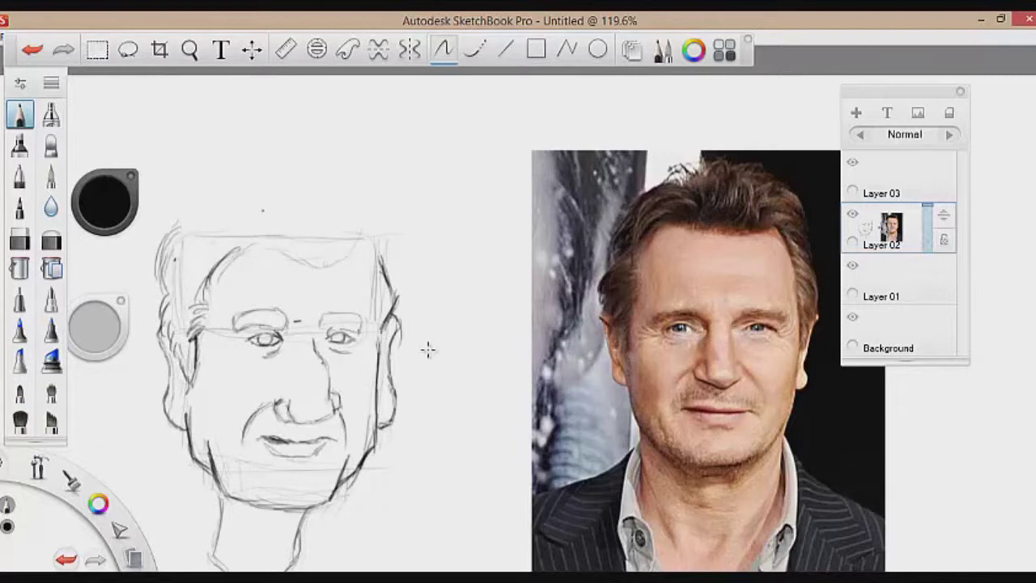
pyautogui.moveTo(294, 260)
pyautogui.mouseDown()
pyautogui.moveTo(354, 258)
pyautogui.moveTo(347, 265)
pyautogui.moveTo(358, 243)
pyautogui.moveTo(283, 267)
pyautogui.moveTo(345, 249)
pyautogui.moveTo(286, 265)
pyautogui.moveTo(356, 275)
pyautogui.moveTo(348, 258)
pyautogui.moveTo(363, 258)
pyautogui.moveTo(354, 265)
pyautogui.moveTo(367, 293)
pyautogui.moveTo(363, 263)
pyautogui.moveTo(379, 316)
pyautogui.moveTo(383, 302)
pyautogui.moveTo(372, 359)
pyautogui.moveTo(394, 310)
pyautogui.mouseUp()
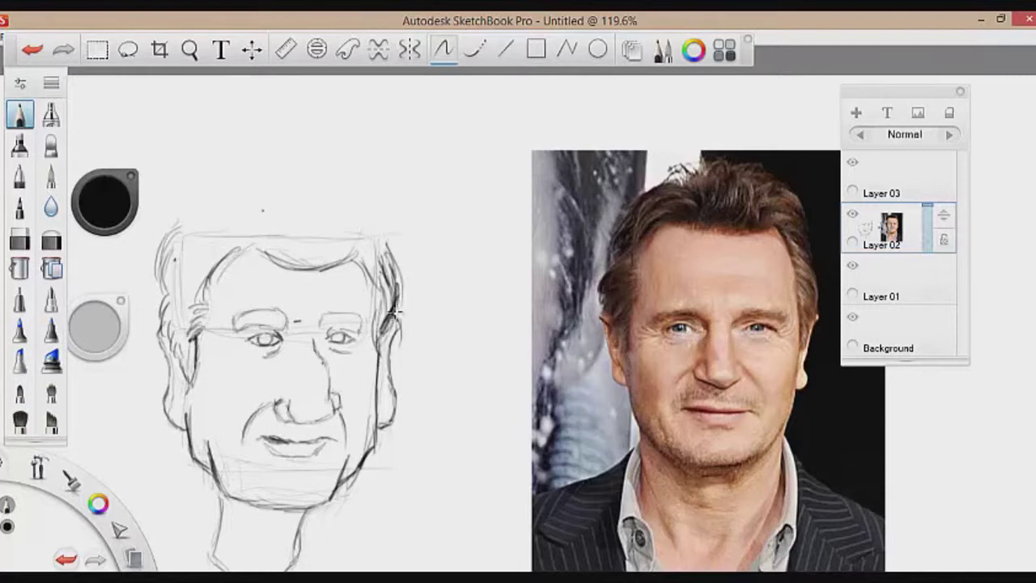
pyautogui.moveTo(388, 246); pyautogui.dragTo(400, 314)
# Draw the rounded top outline of the hair and add short strands along the front hairline.
pyautogui.moveTo(210, 191)
pyautogui.mouseDown()
pyautogui.moveTo(204, 211)
pyautogui.moveTo(236, 177)
pyautogui.mouseUp()
pyautogui.moveTo(380, 229)
pyautogui.mouseDown()
pyautogui.moveTo(339, 188)
pyautogui.moveTo(258, 166)
pyautogui.moveTo(216, 182)
pyautogui.moveTo(188, 219)
pyautogui.moveTo(206, 221)
pyautogui.moveTo(174, 243)
pyautogui.moveTo(216, 208)
pyautogui.moveTo(188, 227)
pyautogui.moveTo(226, 213)
pyautogui.moveTo(214, 210)
pyautogui.moveTo(217, 180)
pyautogui.moveTo(219, 208)
pyautogui.mouseUp()
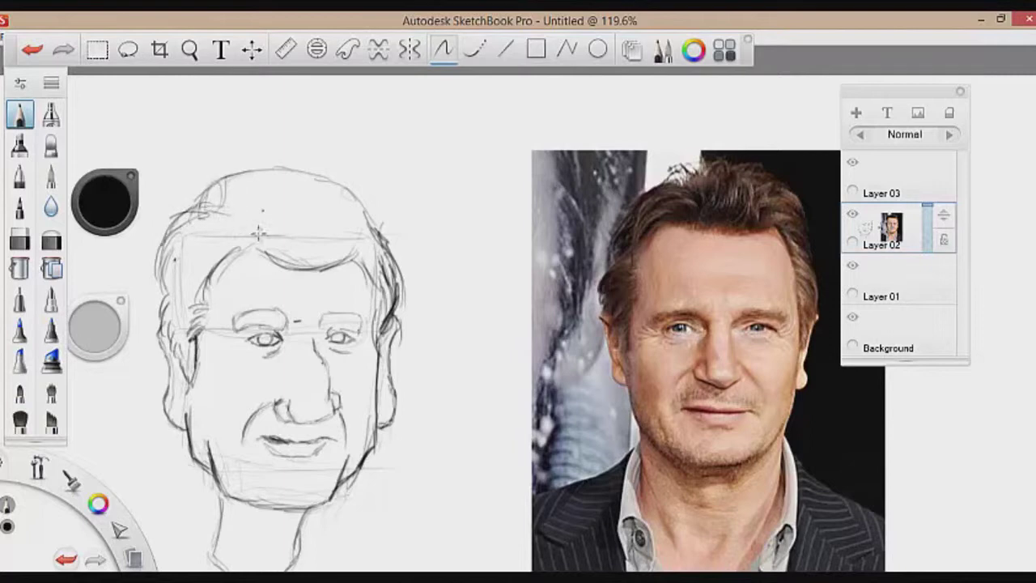
pyautogui.moveTo(258, 252); pyautogui.dragTo(283, 247)
# Rework the jaw and chin contour and add moustache stubble above the upper lip.
pyautogui.press('space')
pyautogui.moveTo(382, 416); pyautogui.dragTo(388, 324)
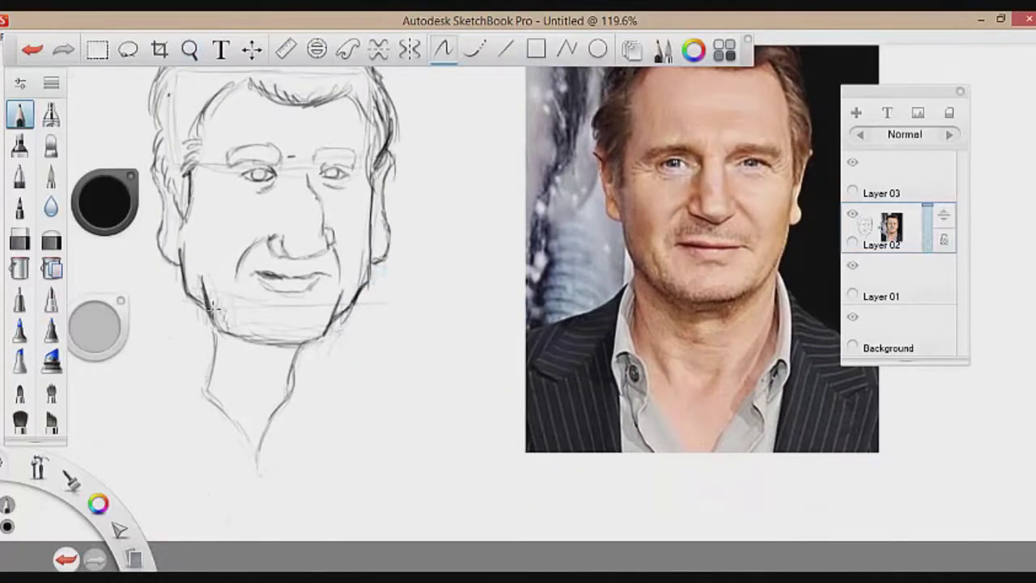
pyautogui.moveTo(207, 283)
pyautogui.mouseDown()
pyautogui.moveTo(256, 342)
pyautogui.moveTo(275, 325)
pyautogui.mouseUp()
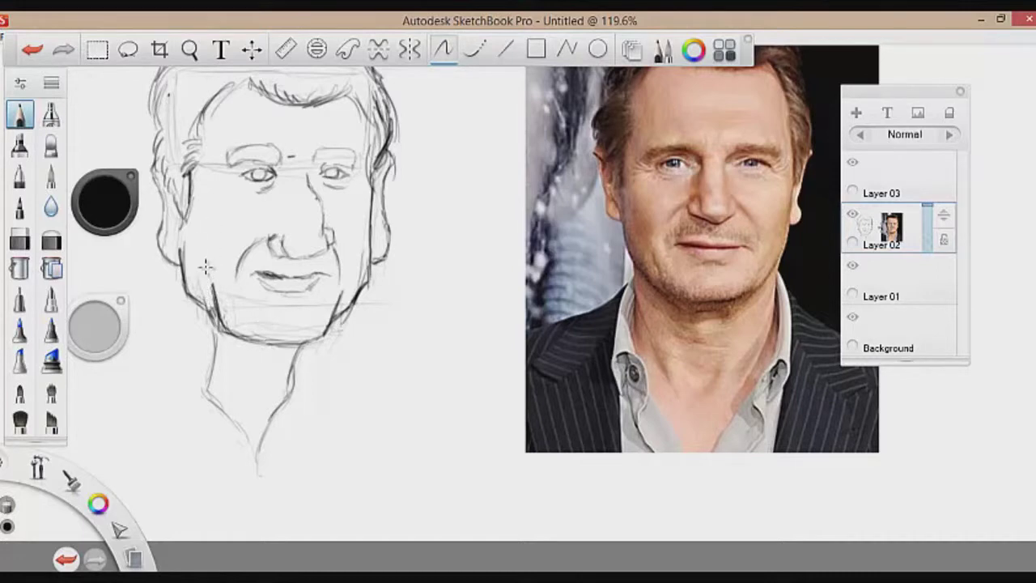
pyautogui.moveTo(209, 299); pyautogui.dragTo(260, 340)
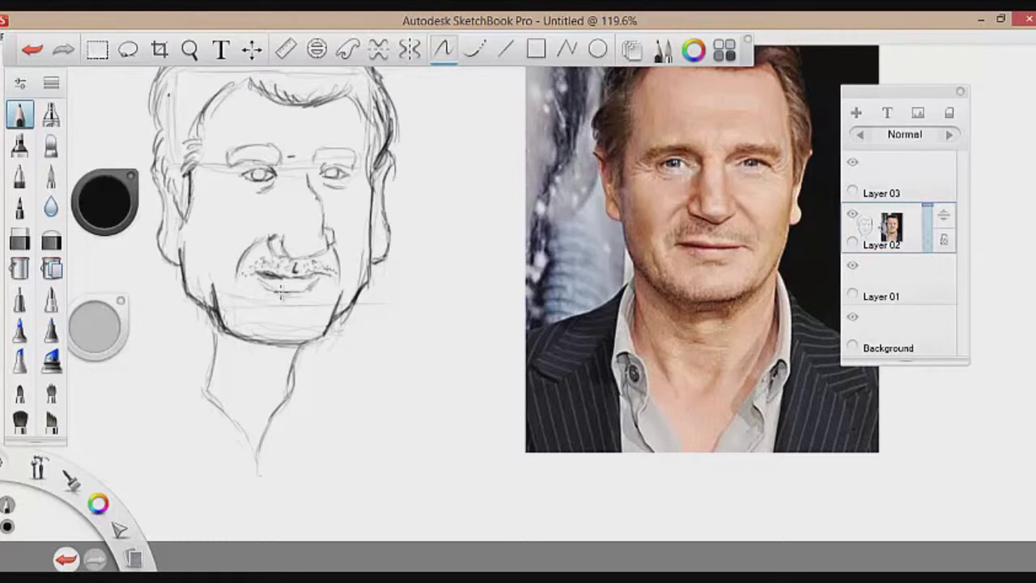
# Add small stubble marks across the chin and along the lower jaw.
pyautogui.click(233, 318)
pyautogui.click(242, 327)
pyautogui.moveTo(233, 318); pyautogui.dragTo(251, 326)
pyautogui.click(268, 329)
pyautogui.moveTo(299, 330)
pyautogui.mouseDown()
pyautogui.moveTo(319, 332)
pyautogui.moveTo(311, 315)
pyautogui.mouseUp()
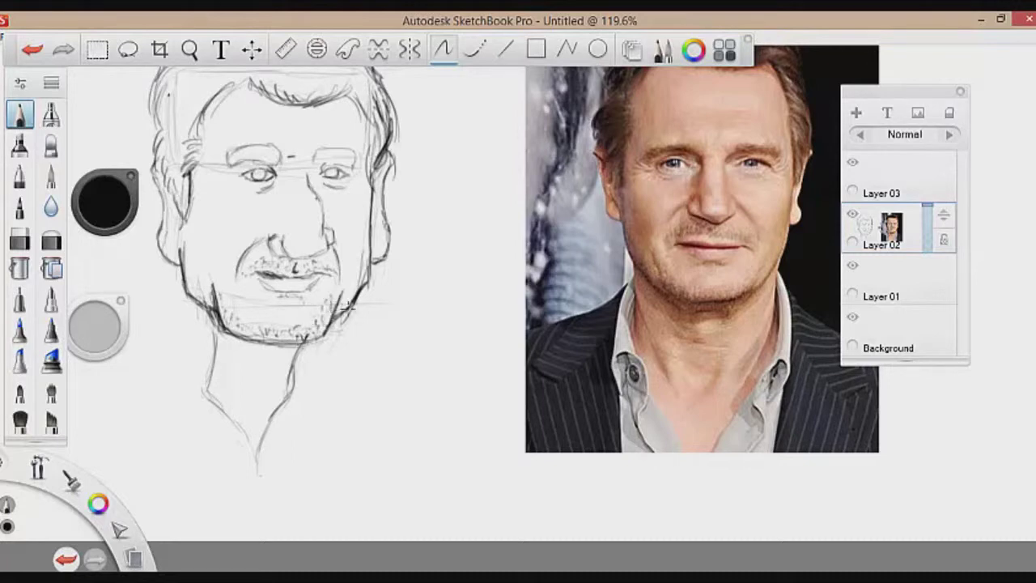
pyautogui.moveTo(353, 296); pyautogui.dragTo(361, 285)
# Sketch the sloping shoulder lines and the open shirt collar around the neck.
pyautogui.moveTo(213, 458)
pyautogui.mouseDown()
pyautogui.moveTo(216, 375)
pyautogui.moveTo(278, 415)
pyautogui.mouseUp()
pyautogui.click(310, 386)
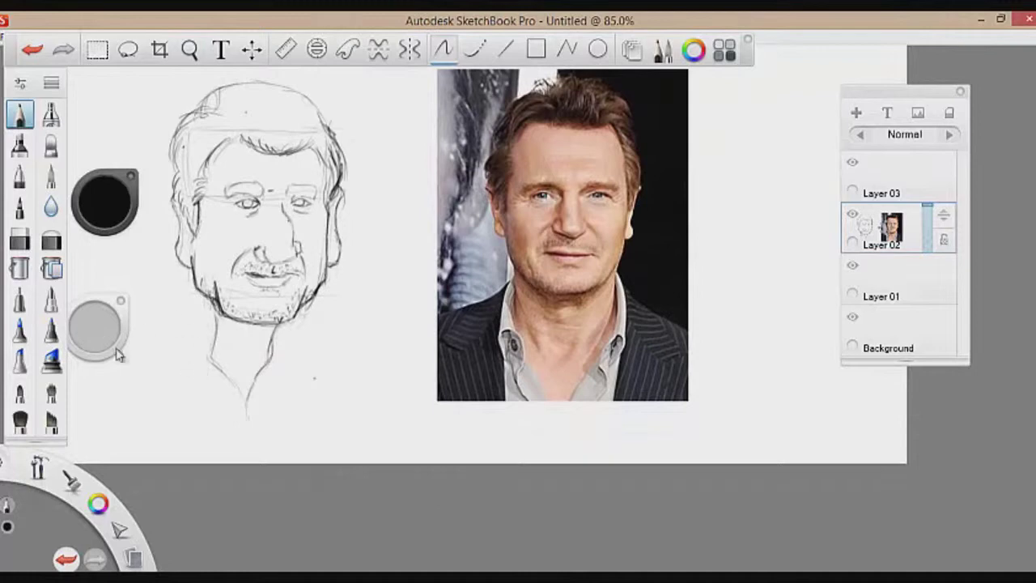
pyautogui.moveTo(166, 368)
pyautogui.mouseDown()
pyautogui.moveTo(209, 346)
pyautogui.moveTo(129, 387)
pyautogui.mouseUp()
pyautogui.moveTo(275, 345); pyautogui.dragTo(330, 367)
pyautogui.moveTo(201, 351)
pyautogui.mouseDown()
pyautogui.moveTo(196, 371)
pyautogui.moveTo(242, 416)
pyautogui.mouseUp()
pyautogui.moveTo(215, 377)
pyautogui.mouseDown()
pyautogui.moveTo(199, 369)
pyautogui.moveTo(187, 400)
pyautogui.mouseUp()
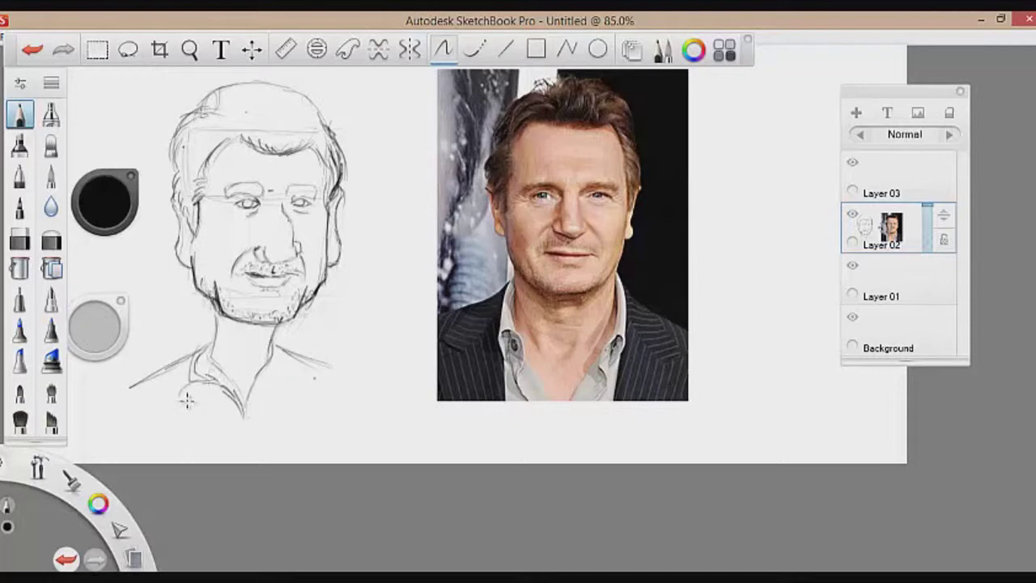
pyautogui.moveTo(274, 327); pyautogui.dragTo(265, 379)
pyautogui.moveTo(218, 309)
pyautogui.mouseDown()
pyautogui.moveTo(267, 385)
pyautogui.moveTo(243, 421)
pyautogui.mouseUp()
# Draw the jacket lapels and the shirt front edges below the collar.
pyautogui.moveTo(302, 348)
pyautogui.mouseDown()
pyautogui.moveTo(243, 422)
pyautogui.moveTo(288, 381)
pyautogui.mouseUp()
pyautogui.moveTo(188, 363)
pyautogui.mouseDown()
pyautogui.moveTo(169, 397)
pyautogui.moveTo(217, 447)
pyautogui.mouseUp()
pyautogui.moveTo(290, 353)
pyautogui.mouseDown()
pyautogui.moveTo(314, 381)
pyautogui.moveTo(290, 391)
pyautogui.mouseUp()
pyautogui.moveTo(296, 392); pyautogui.dragTo(307, 411)
pyautogui.moveTo(307, 411); pyautogui.dragTo(271, 445)
pyautogui.moveTo(242, 413); pyautogui.dragTo(246, 447)
pyautogui.moveTo(208, 390); pyautogui.dragTo(225, 452)
pyautogui.moveTo(292, 368); pyautogui.dragTo(265, 438)
pyautogui.moveTo(283, 390); pyautogui.dragTo(261, 448)
# Add crow's feet wrinkles at the outer corners of both eyes.
pyautogui.moveTo(296, 359)
pyautogui.mouseDown()
pyautogui.moveTo(344, 381)
pyautogui.moveTo(427, 331)
pyautogui.mouseUp()
pyautogui.press('space')
pyautogui.moveTo(359, 290); pyautogui.dragTo(489, 276)
pyautogui.moveTo(181, 272); pyautogui.dragTo(186, 279)
pyautogui.moveTo(462, 272); pyautogui.dragTo(522, 285)
pyautogui.moveTo(522, 285); pyautogui.dragTo(481, 300)
pyautogui.moveTo(580, 257); pyautogui.dragTo(555, 274)
pyautogui.moveTo(557, 290); pyautogui.dragTo(578, 298)
pyautogui.press('space')
pyautogui.moveTo(218, 325); pyautogui.dragTo(511, 267)
pyautogui.moveTo(348, 219); pyautogui.dragTo(378, 218)
pyautogui.moveTo(376, 236)
pyautogui.mouseDown()
pyautogui.moveTo(368, 254)
pyautogui.moveTo(582, 445)
pyautogui.moveTo(412, 383)
pyautogui.moveTo(543, 396)
pyautogui.mouseUp()
pyautogui.press('space')
# Select the whole sketch with a rectangular selection and move it closer to the reference photo.
pyautogui.click(97, 40)
pyautogui.moveTo(182, 101); pyautogui.dragTo(460, 486)
pyautogui.moveTo(386, 391)
pyautogui.mouseDown()
pyautogui.moveTo(404, 347)
pyautogui.moveTo(453, 416)
pyautogui.moveTo(463, 381)
pyautogui.mouseUp()
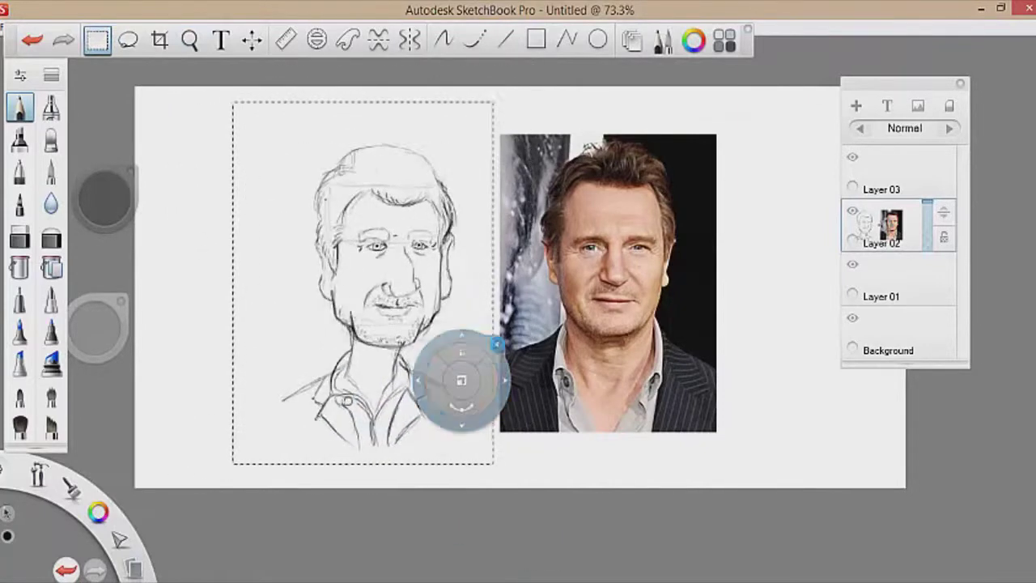
pyautogui.press('Escape')
# Refine the lip line, the nose bridge and the side outline of the hair with extra pencil strokes.
pyautogui.moveTo(377, 304); pyautogui.dragTo(391, 306)
pyautogui.press('space')
pyautogui.moveTo(612, 417)
pyautogui.mouseDown()
pyautogui.moveTo(569, 412)
pyautogui.moveTo(567, 427)
pyautogui.mouseUp()
pyautogui.moveTo(402, 211); pyautogui.dragTo(412, 261)
pyautogui.moveTo(327, 170)
pyautogui.mouseDown()
pyautogui.moveTo(304, 195)
pyautogui.moveTo(304, 233)
pyautogui.mouseUp()
pyautogui.press('space')
pyautogui.moveTo(510, 389); pyautogui.dragTo(450, 418)
pyautogui.moveTo(450, 419); pyautogui.dragTo(448, 444)
# Reselect the sketch with a rectangular selection, nudge it nearer to the photo and deselect it.
pyautogui.click(97, 40)
pyautogui.moveTo(416, 479); pyautogui.dragTo(211, 168)
pyautogui.moveTo(353, 337); pyautogui.dragTo(363, 329)
pyautogui.hotkey('ctrl', 'd')
# Close the layer editor.
pyautogui.press('space')
pyautogui.click(577, 390)
pyautogui.click(960, 83)
# Crop the canvas around the sketch and the reference photo, and hide the main toolbar.
pyautogui.press('space')
pyautogui.moveTo(282, 361); pyautogui.dragTo(284, 454)
pyautogui.click(160, 40)
pyautogui.moveTo(176, 162); pyautogui.dragTo(664, 456)
pyautogui.click(686, 467)
pyautogui.moveTo(199, 167)
pyautogui.mouseDown()
pyautogui.moveTo(644, 446)
pyautogui.moveTo(548, 440)
pyautogui.mouseUp()
pyautogui.click(650, 458)
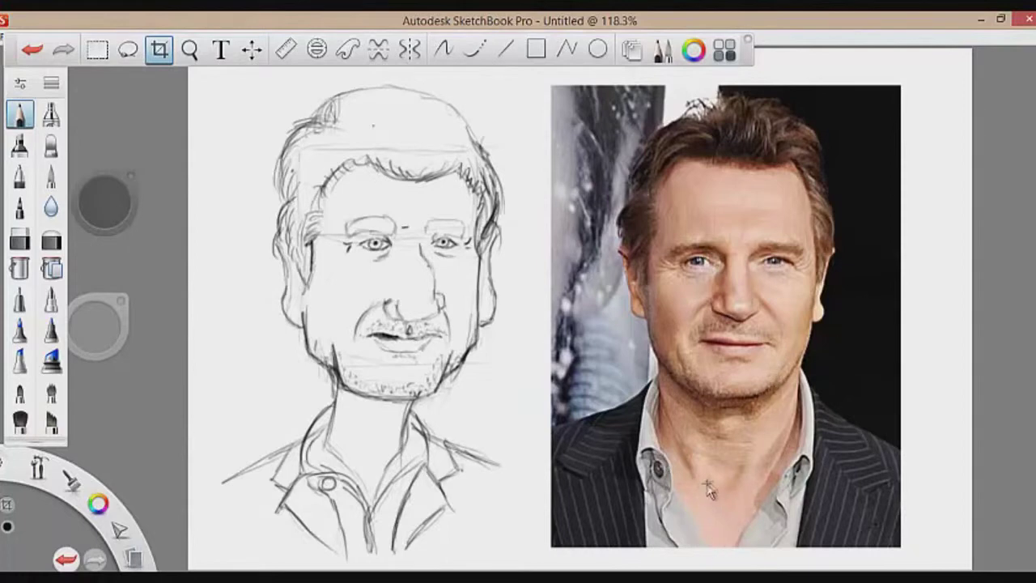
pyautogui.click(747, 39)
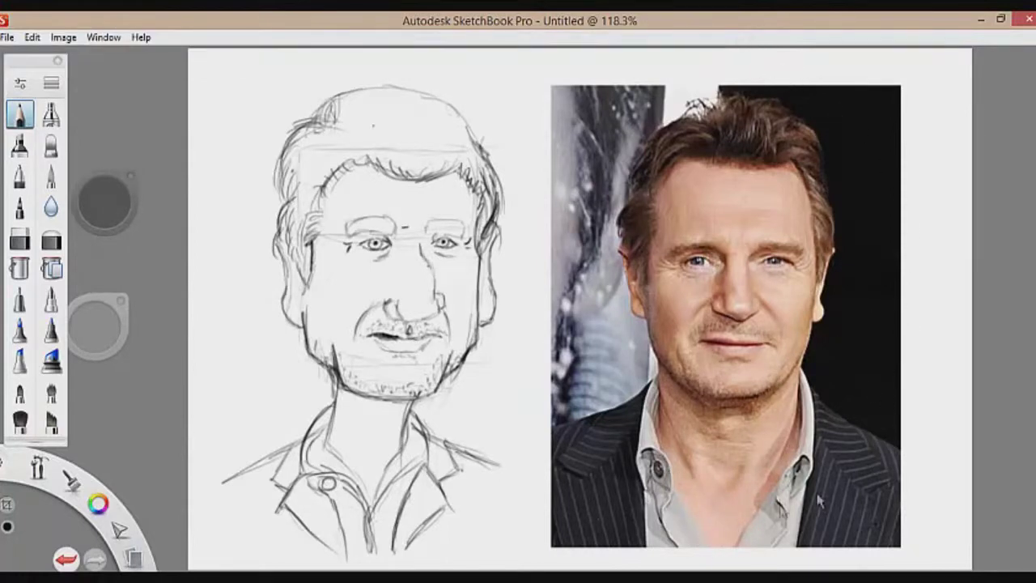